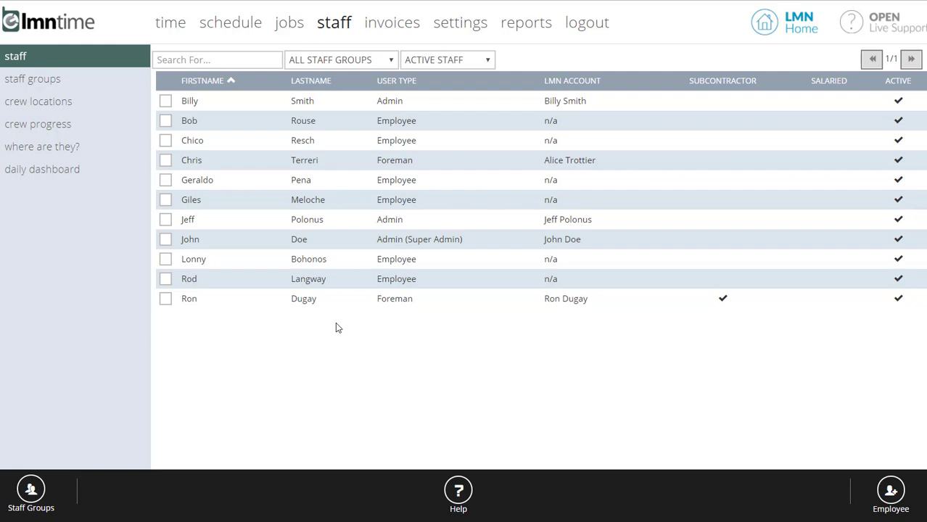
Open the Add Employee form with the Employee button and enter the employee's first and last names.
{"action": "left_click", "coordinate": [886, 492]}
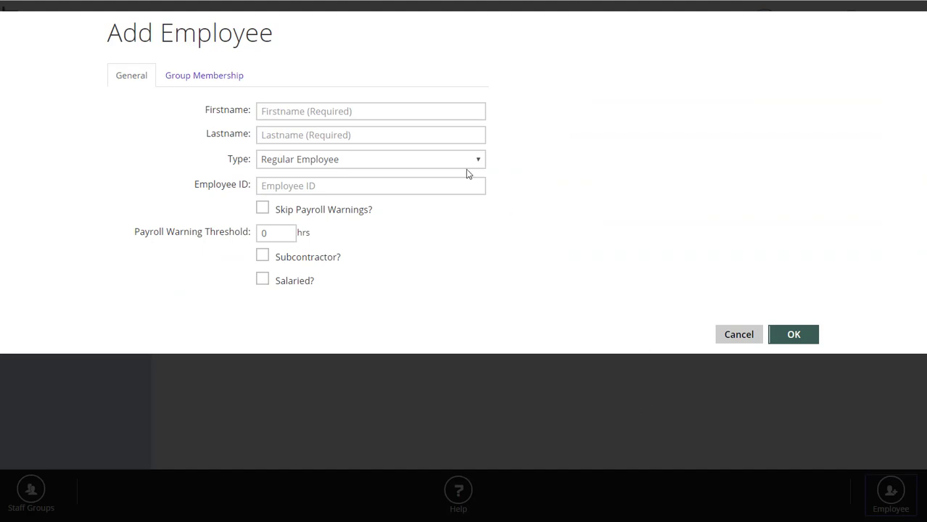
{"action": "left_click", "coordinate": [296, 108]}
{"action": "left_click", "coordinate": [296, 138]}
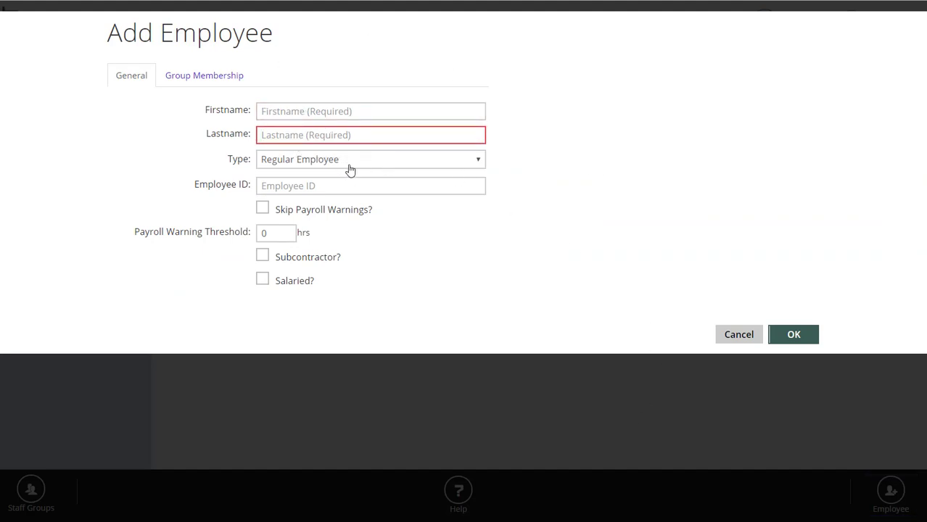
{"action": "left_click", "coordinate": [303, 111]}
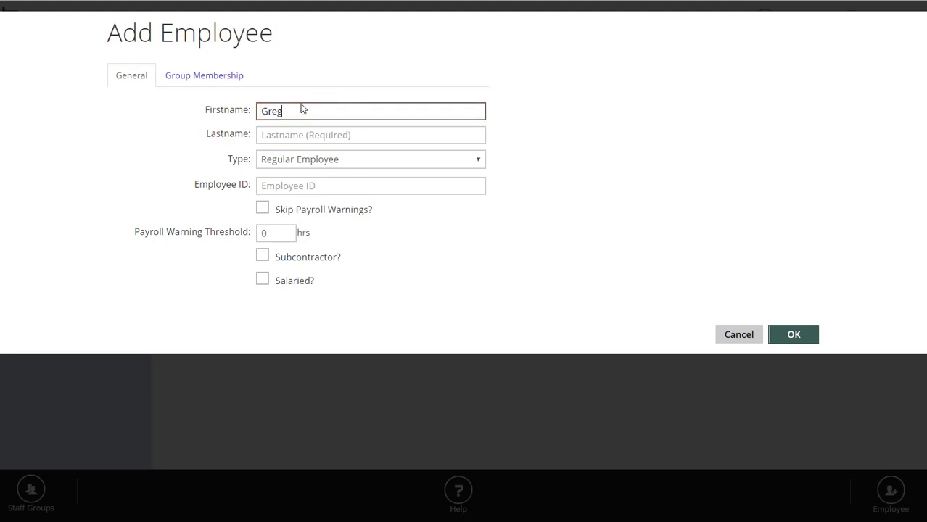
{"action": "key", "text": "Tab"}
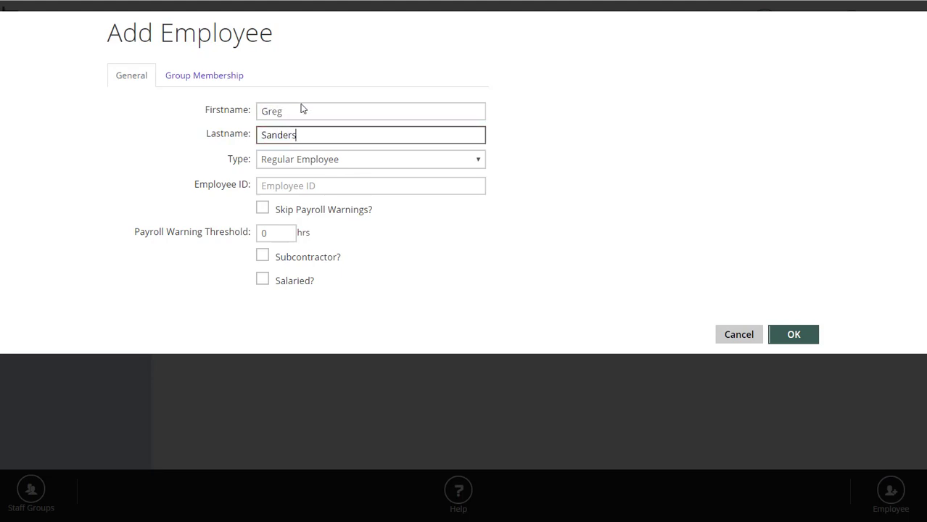
{"action": "left_click", "coordinate": [556, 180]}
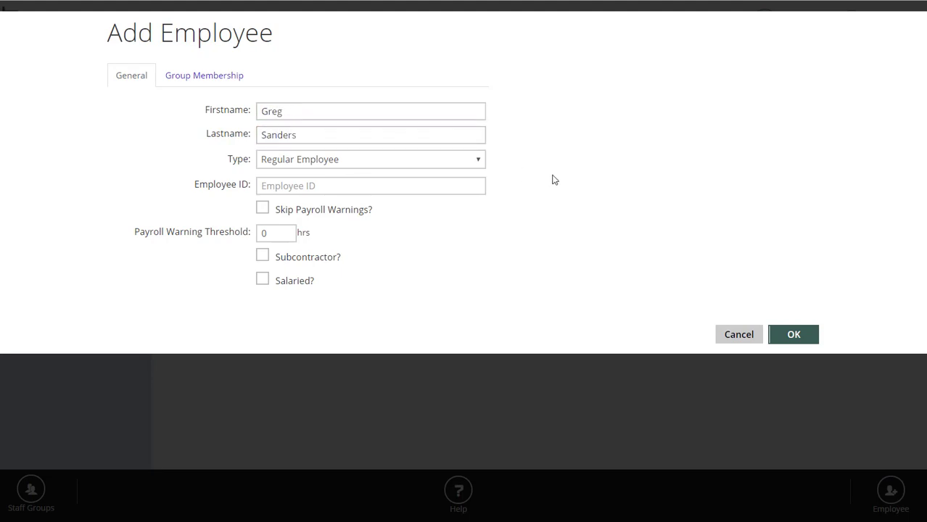
{"action": "left_click", "coordinate": [465, 166]}
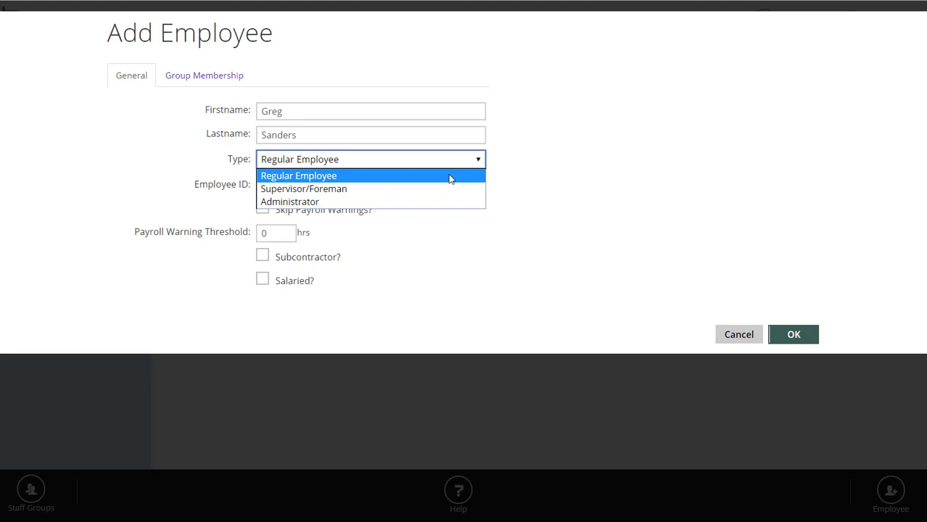
Change the employee type from Regular Employee to Supervisor/Foreman and view the Login Account choices.
{"action": "left_click", "coordinate": [416, 190]}
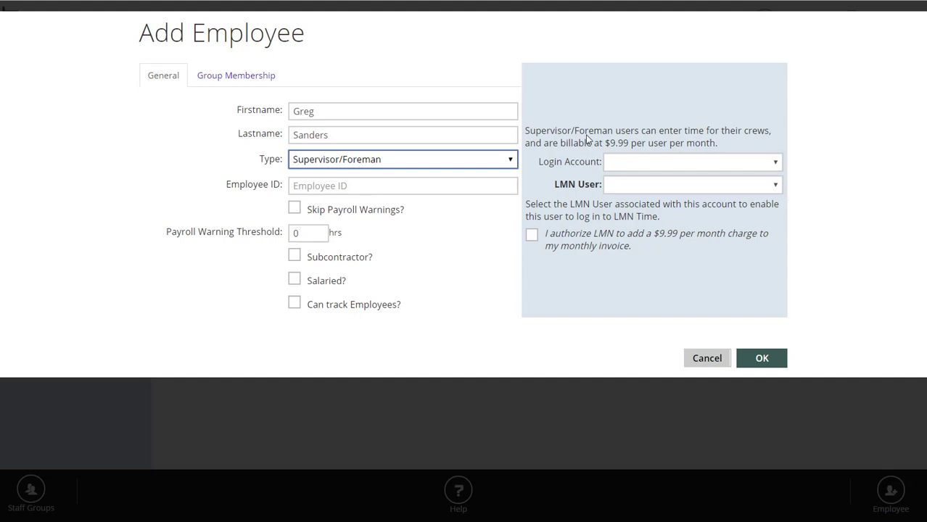
{"action": "left_click", "coordinate": [701, 166]}
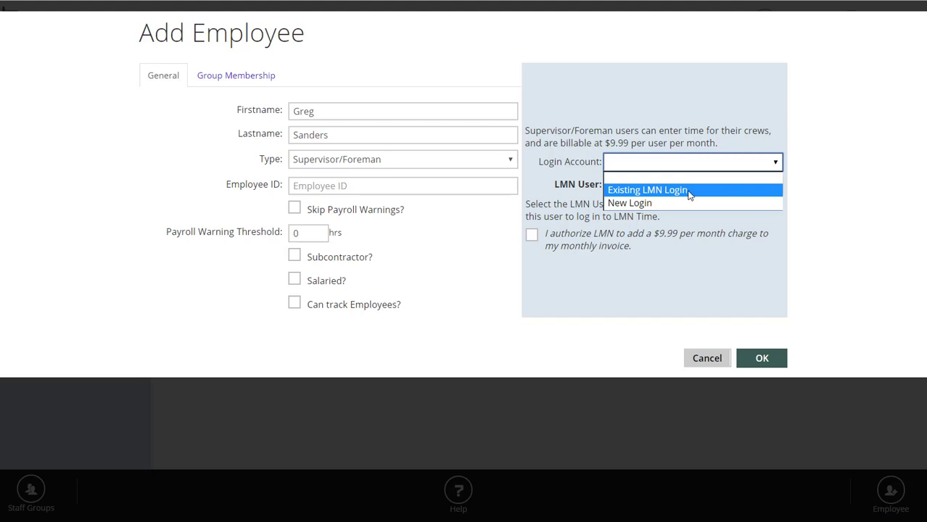
Try Existing LMN Login, close the LMN User list without choosing, then switch Login Account to New Login.
{"action": "left_click", "coordinate": [689, 192]}
{"action": "left_click", "coordinate": [699, 186]}
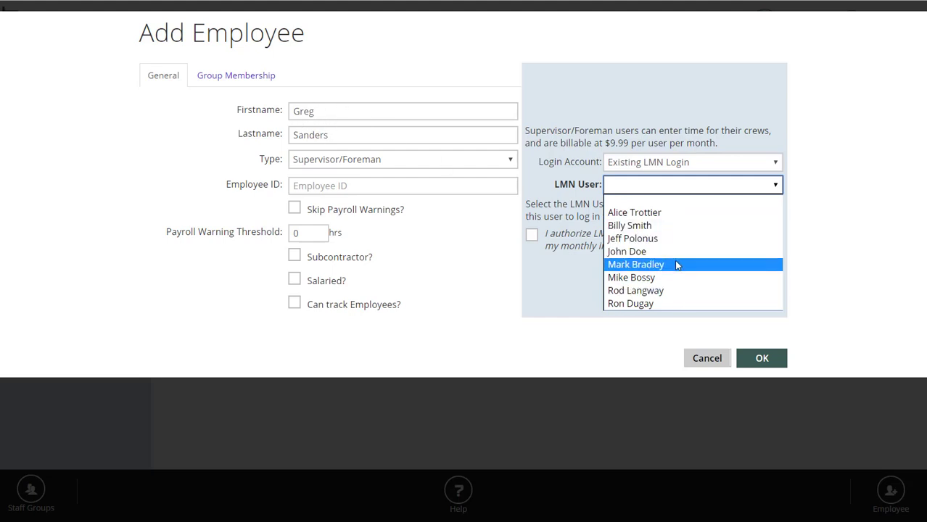
{"action": "left_click", "coordinate": [571, 291]}
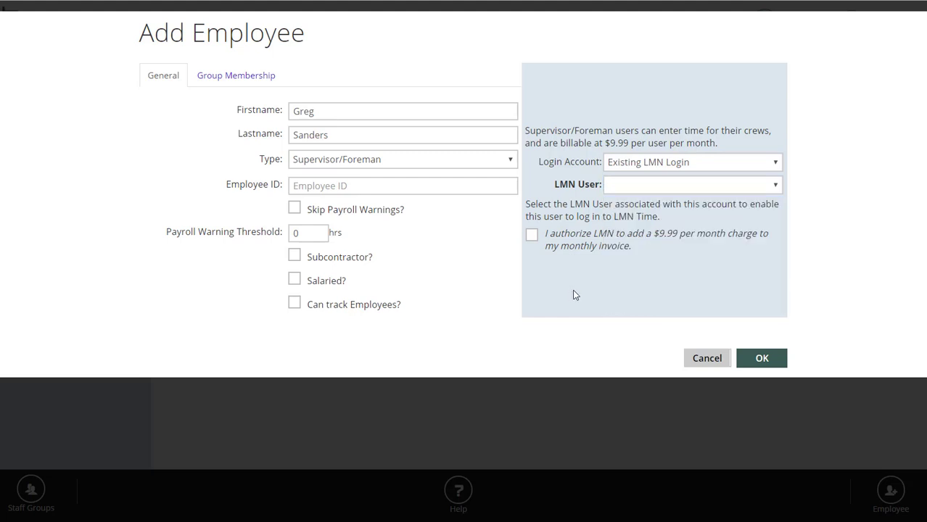
{"action": "left_click", "coordinate": [657, 162]}
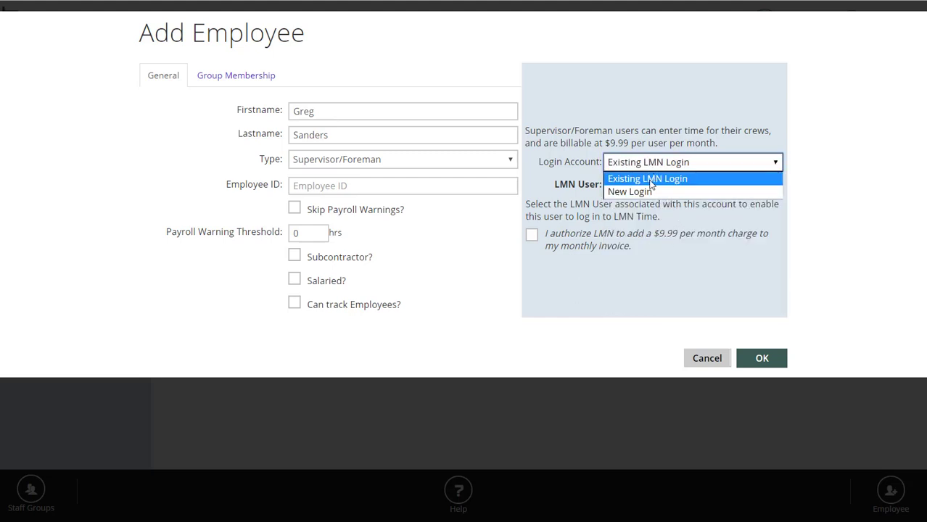
{"action": "left_click", "coordinate": [644, 191]}
{"action": "left_click", "coordinate": [659, 180]}
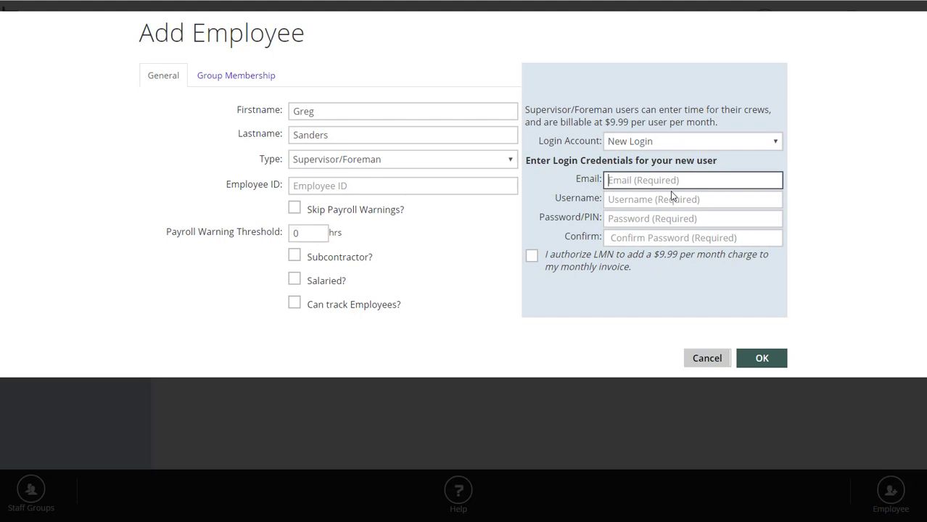
{"action": "left_click", "coordinate": [667, 203]}
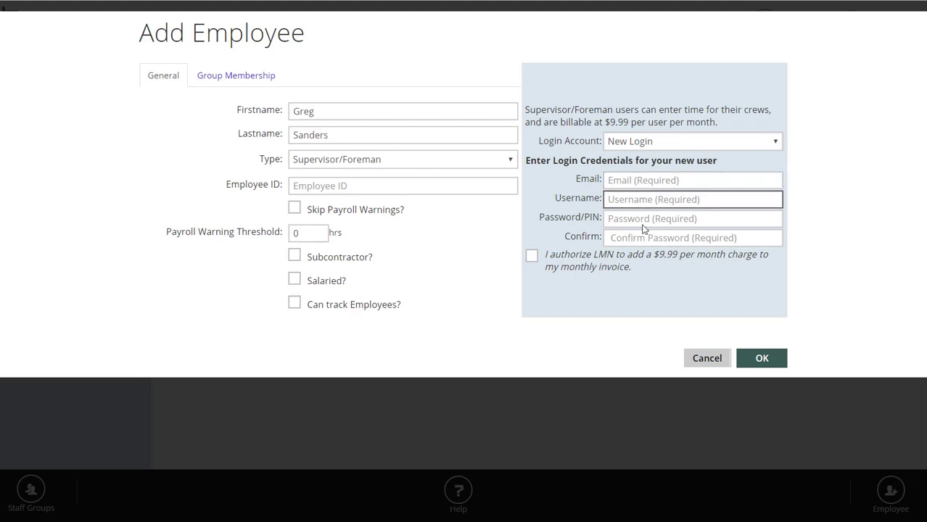
{"action": "left_click", "coordinate": [643, 218]}
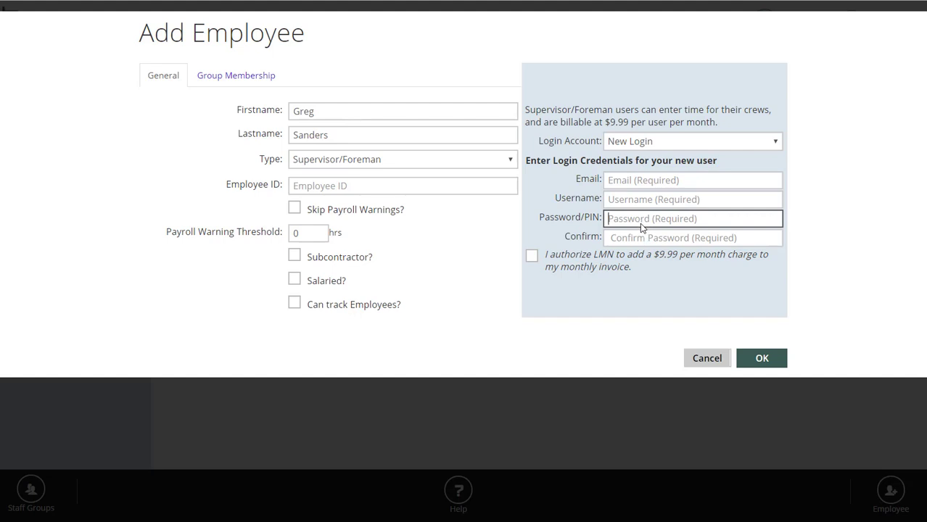
{"action": "left_click", "coordinate": [649, 237]}
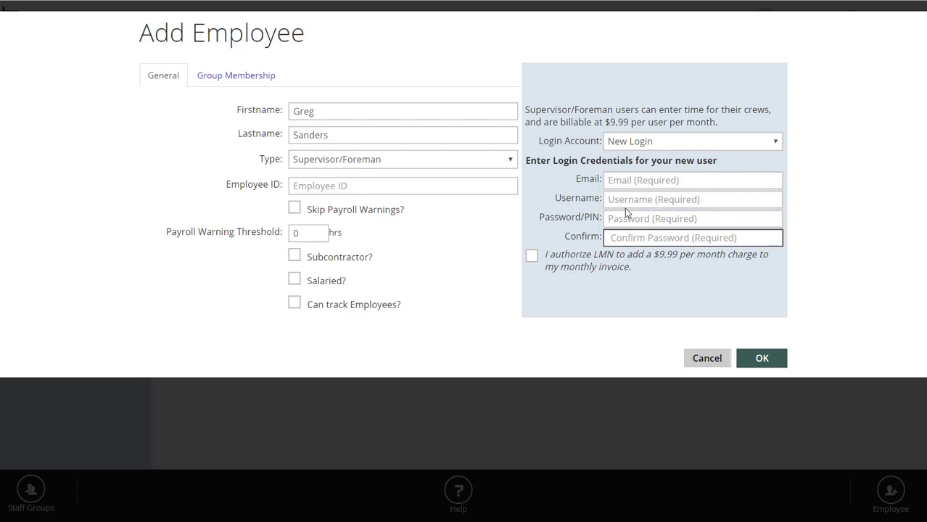
{"action": "left_click", "coordinate": [616, 184]}
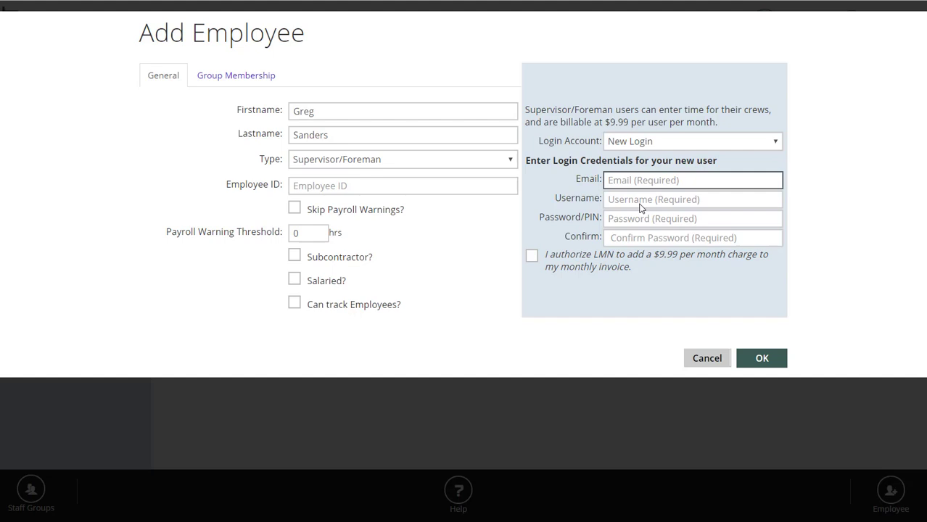
{"action": "left_click", "coordinate": [640, 207]}
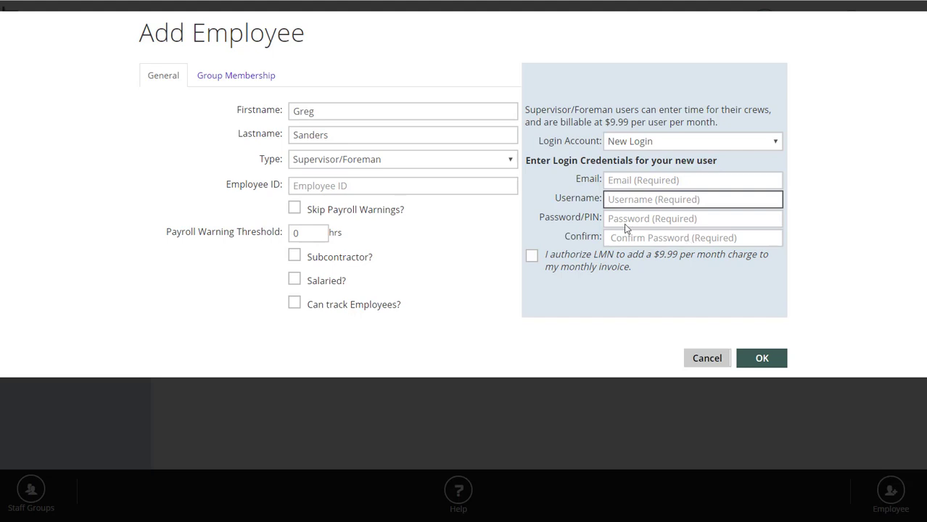
Toggle Salaried? and Skip Payroll Warnings? on and back off, leaving both cleared.
{"action": "left_click", "coordinate": [360, 287]}
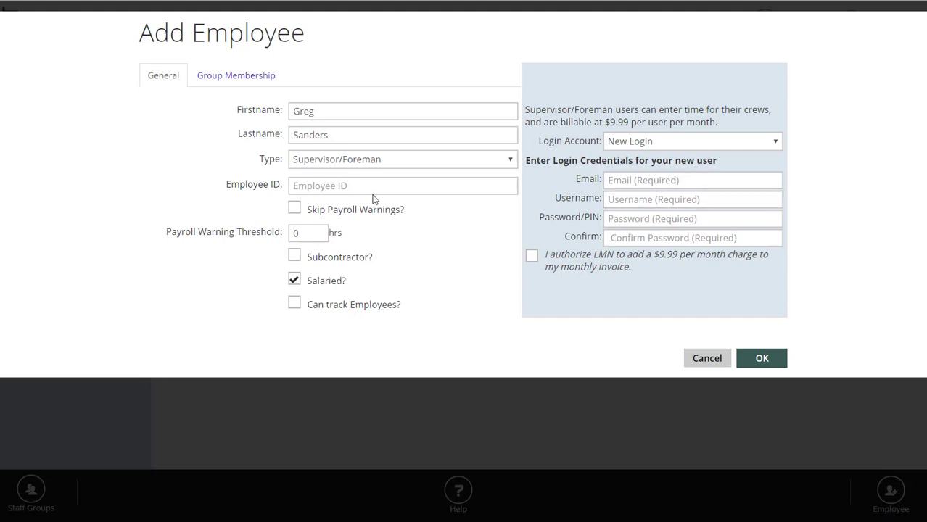
{"action": "left_click", "coordinate": [295, 280]}
{"action": "left_click", "coordinate": [347, 187]}
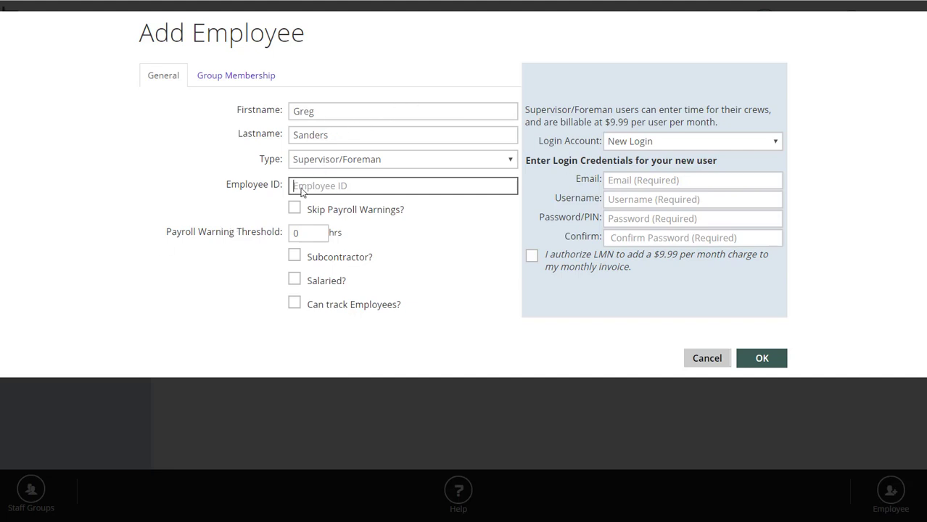
{"action": "left_click", "coordinate": [296, 210]}
{"action": "left_click", "coordinate": [295, 209]}
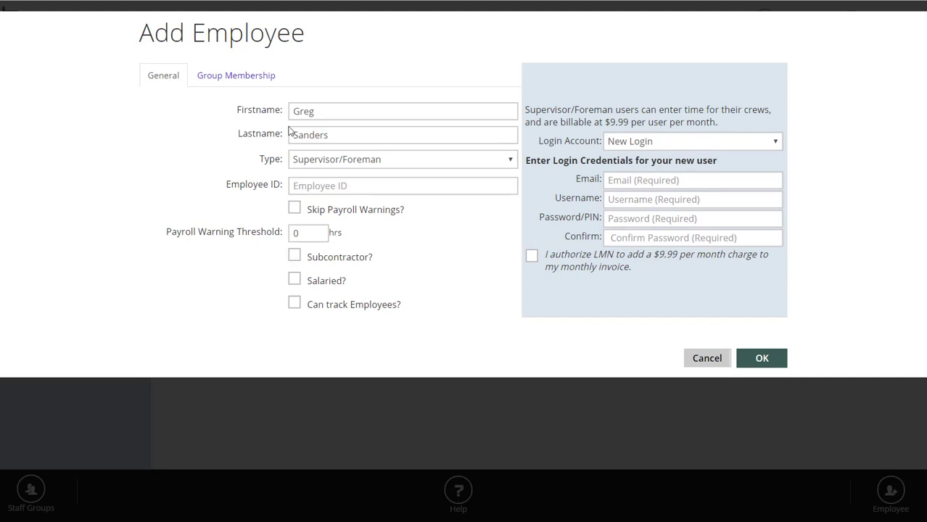
Tick Subcontractor? and Salaried?, and try Can track Employees? before clearing it.
{"action": "left_click", "coordinate": [294, 256]}
{"action": "left_click", "coordinate": [294, 279]}
{"action": "left_click", "coordinate": [294, 281]}
{"action": "left_click", "coordinate": [293, 279]}
{"action": "left_click", "coordinate": [295, 306]}
{"action": "left_click", "coordinate": [294, 305]}
Cycle the type through Administrator, Supervisor/Foreman and back to Administrator, then view Group Membership.
{"action": "left_click", "coordinate": [310, 159]}
{"action": "left_click", "coordinate": [334, 202]}
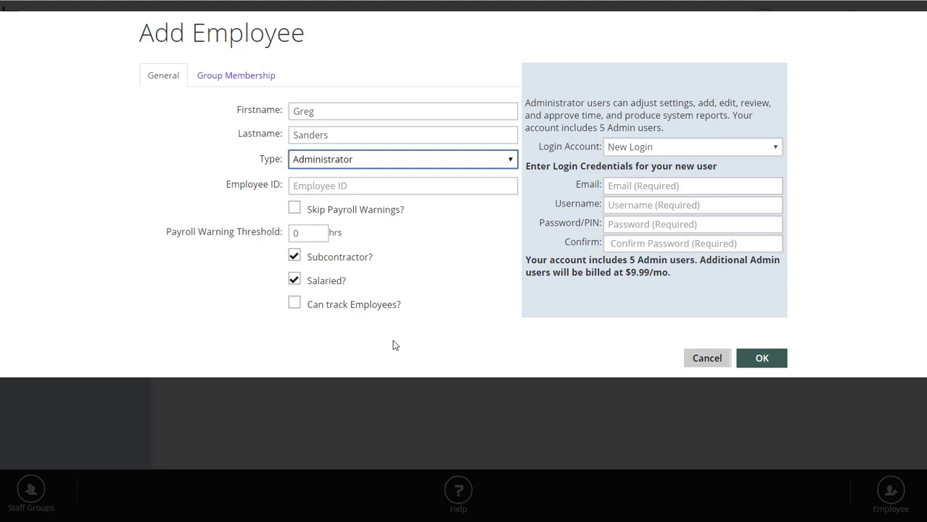
{"action": "left_click", "coordinate": [319, 161]}
{"action": "left_click", "coordinate": [330, 190]}
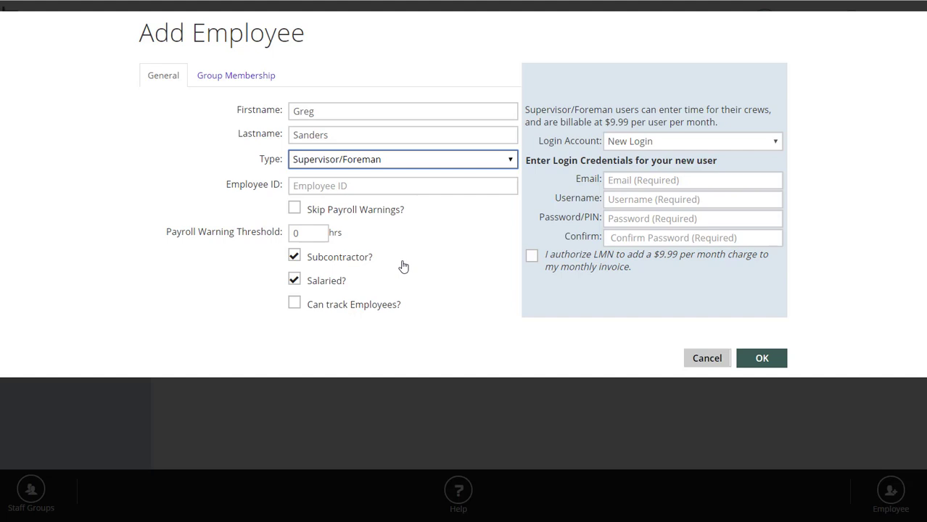
{"action": "left_click", "coordinate": [435, 161]}
{"action": "left_click", "coordinate": [420, 200]}
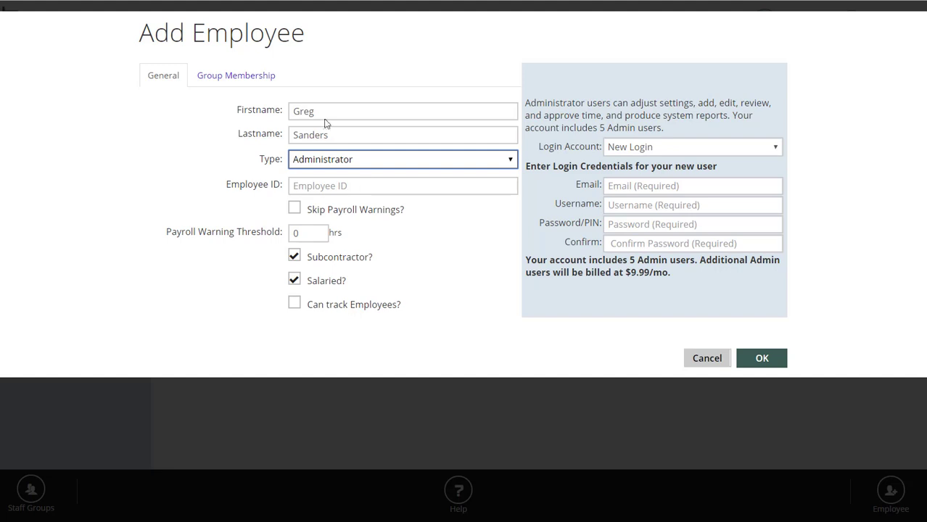
{"action": "left_click", "coordinate": [208, 75]}
Select Maintenance Staff in Group Membership, then cancel the Add Employee form.
{"action": "left_click", "coordinate": [167, 154]}
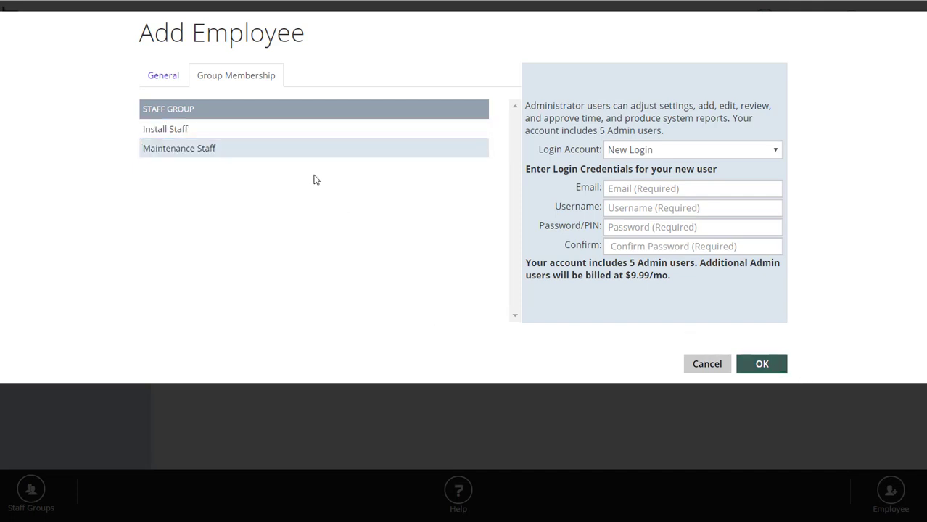
{"action": "left_click", "coordinate": [716, 366]}
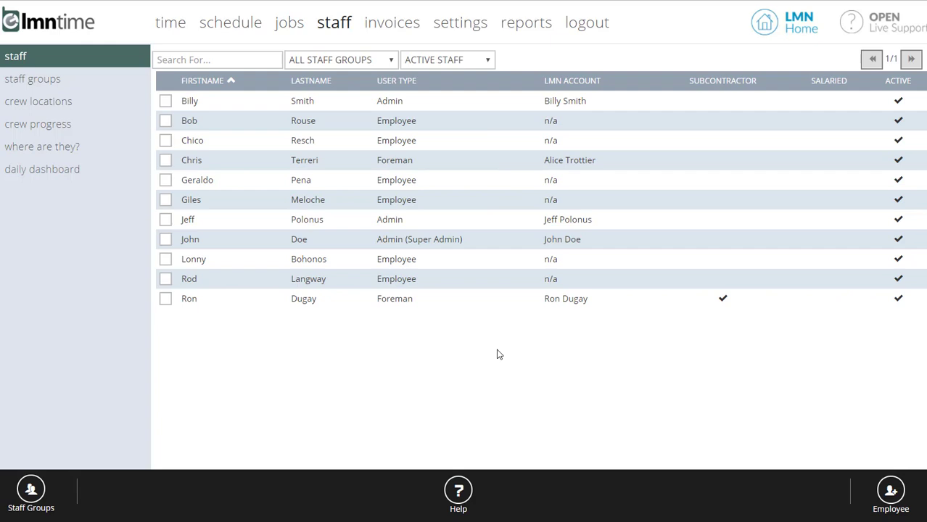